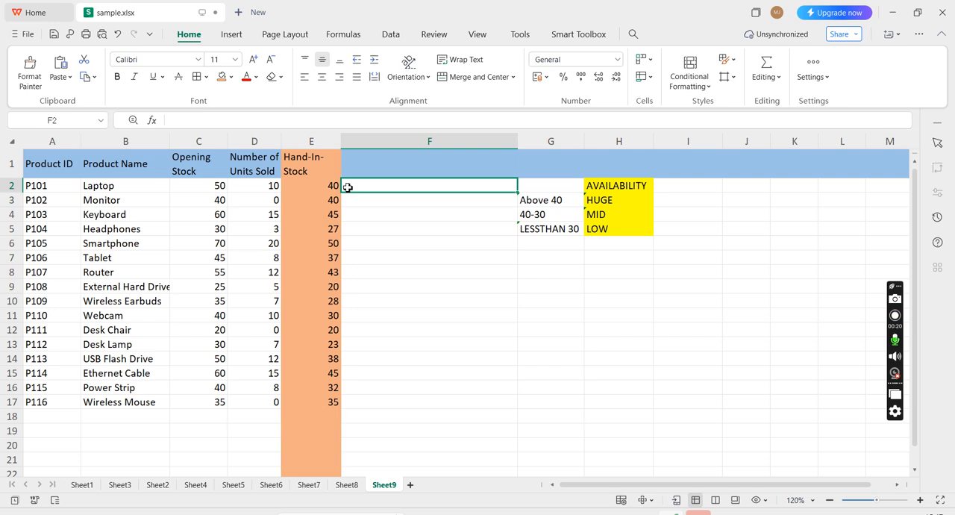
text(=IF)
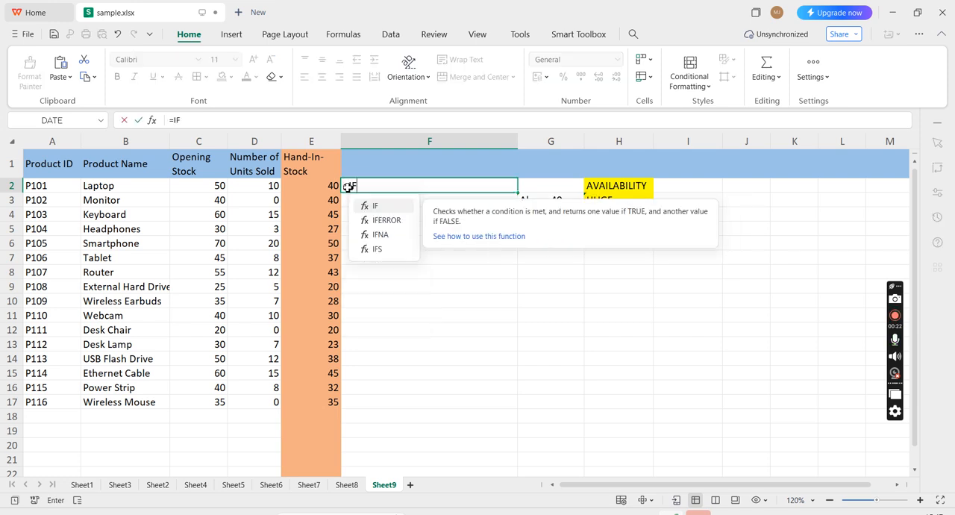
text(()
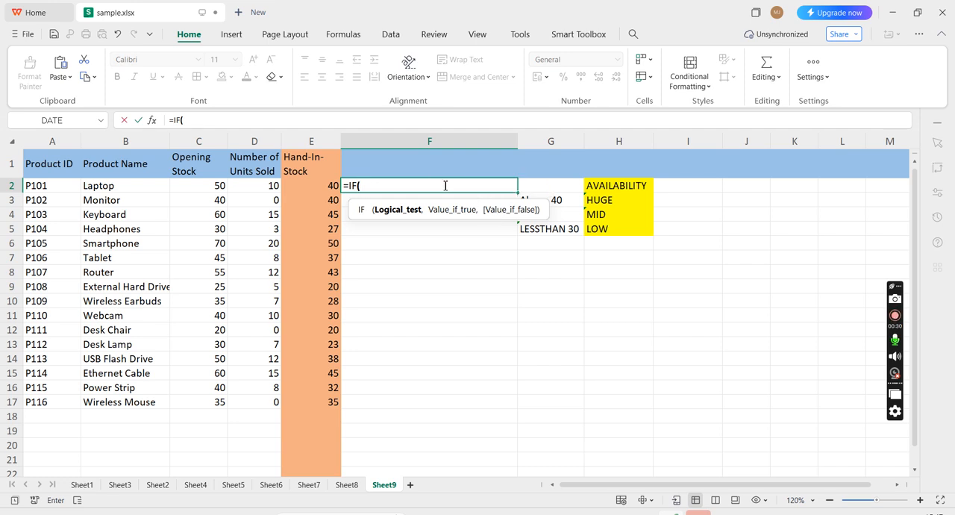
click(581, 199)
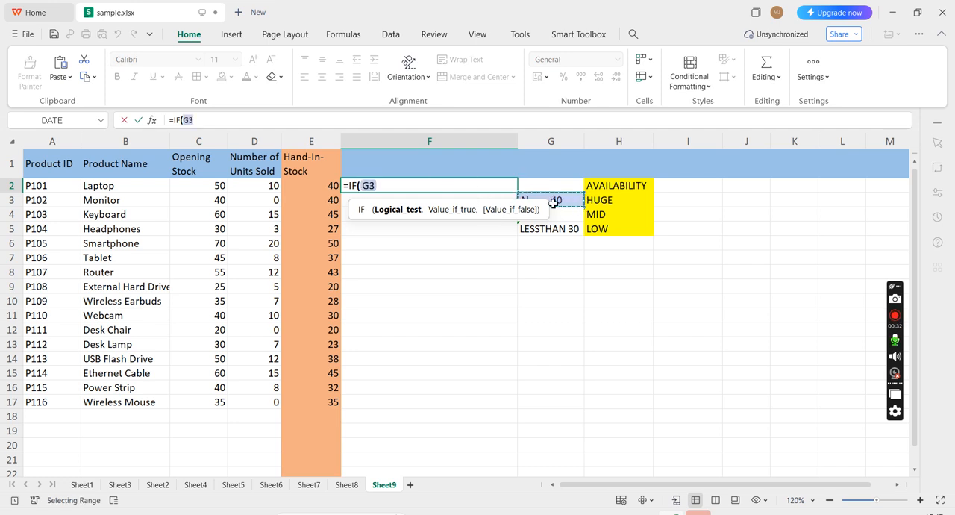
key(BackSpace)
key(BackSpace)
key(BackSpace)
key(BackSpace)
key(BackSpace)
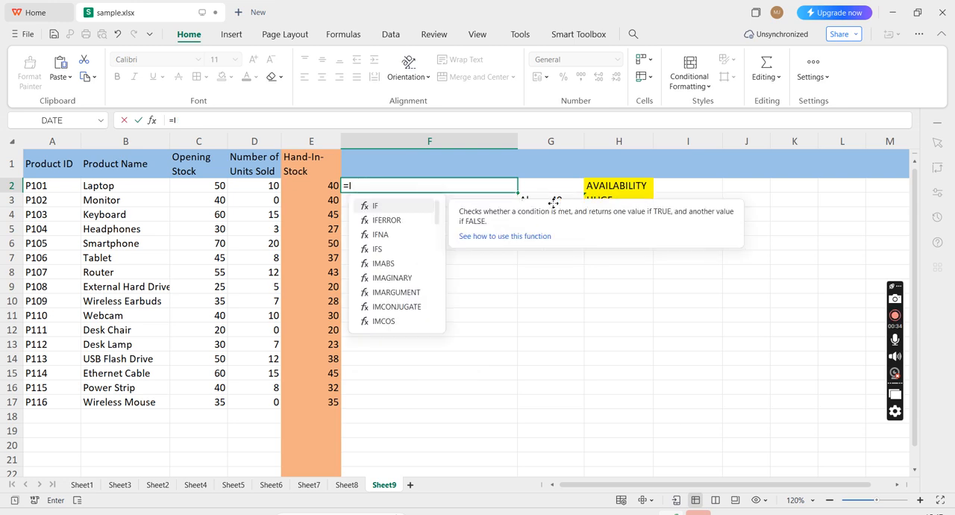
key(BackSpace)
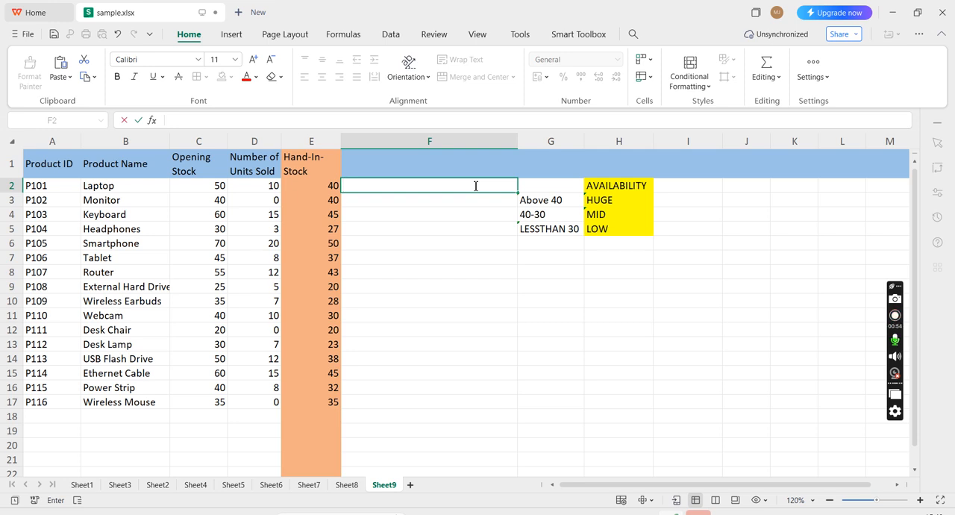
Step: Begin an IF formula in F2 that returns "HUGE" when E2>=40
text(=)
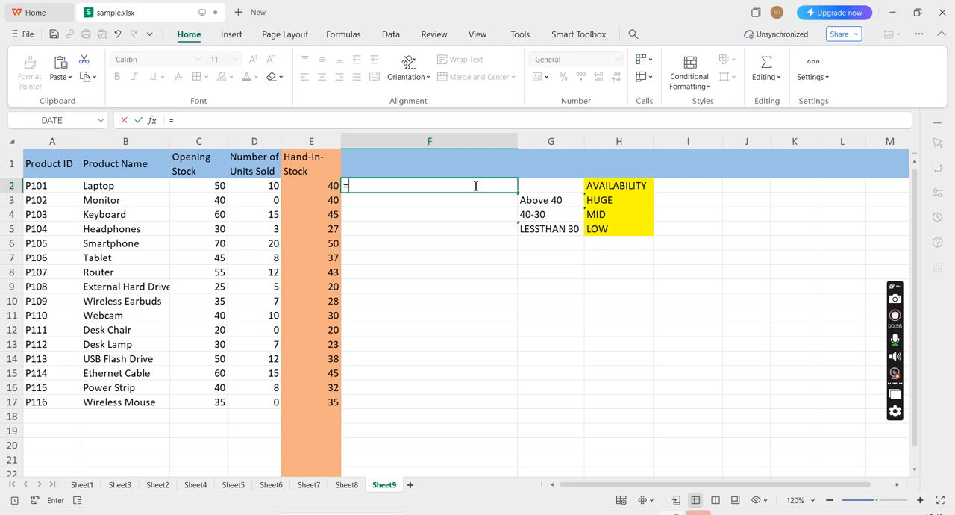
text(IF)
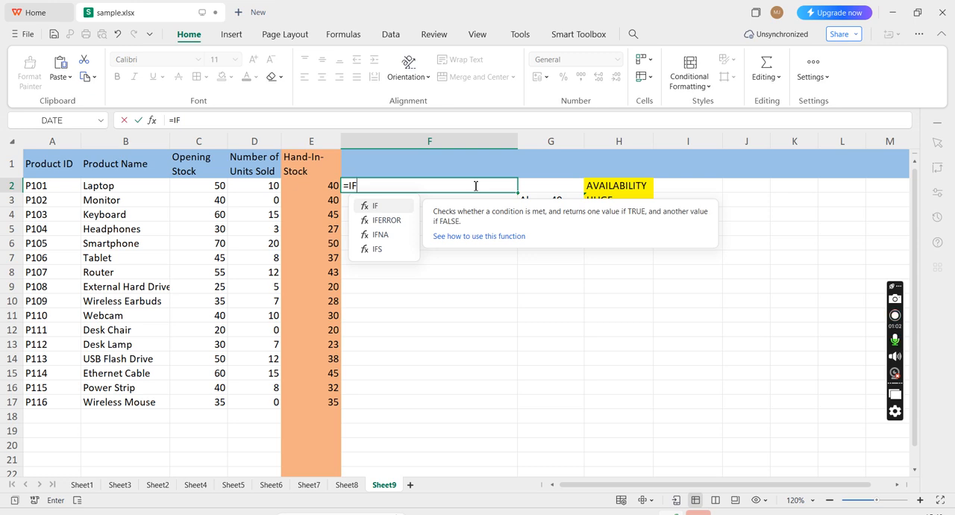
text(()
click(328, 184)
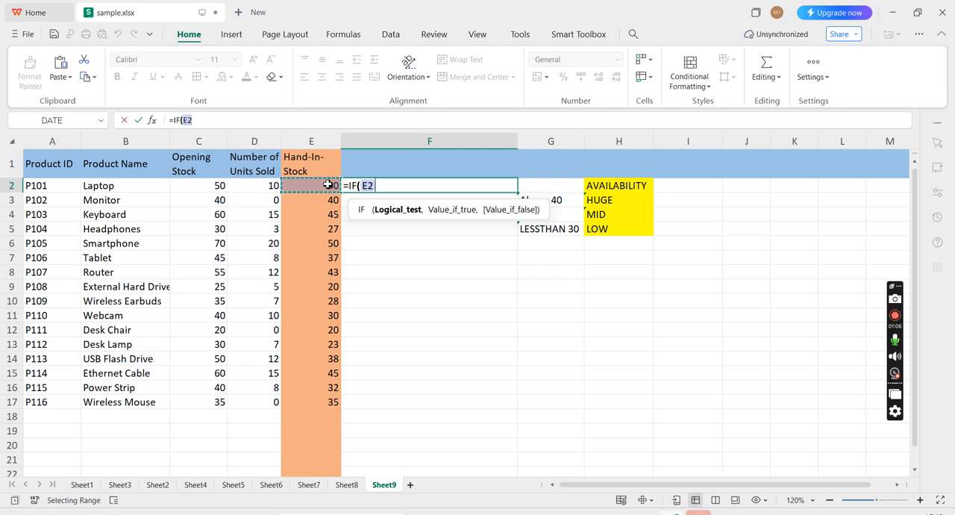
text(>=)
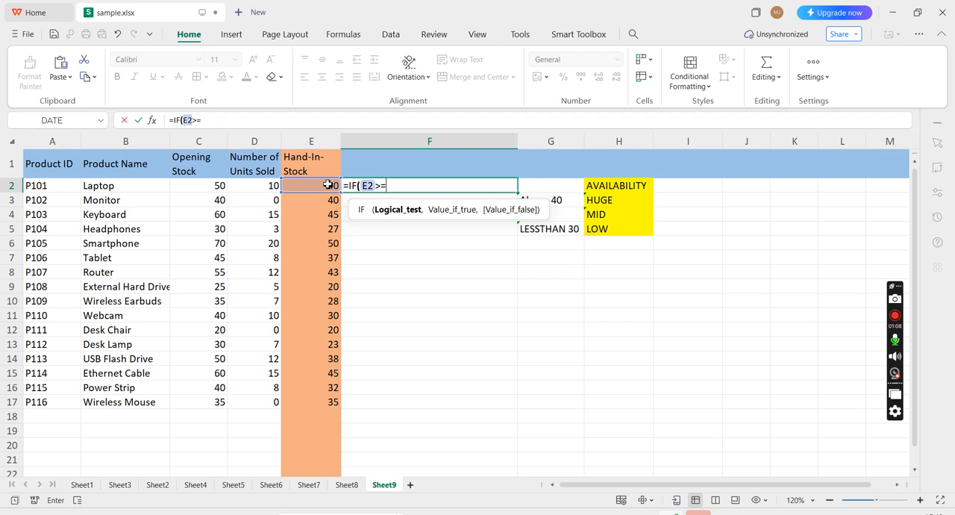
text(40,)
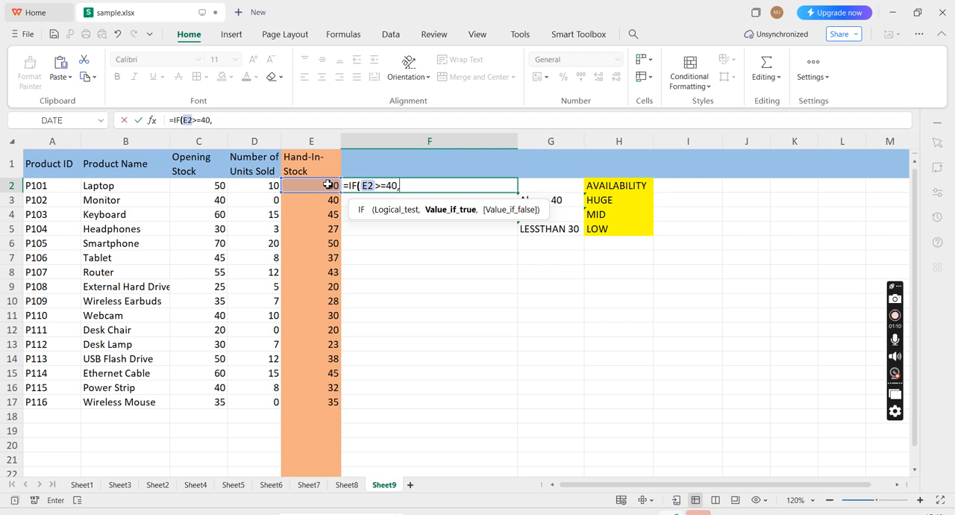
text("HUGE",I)
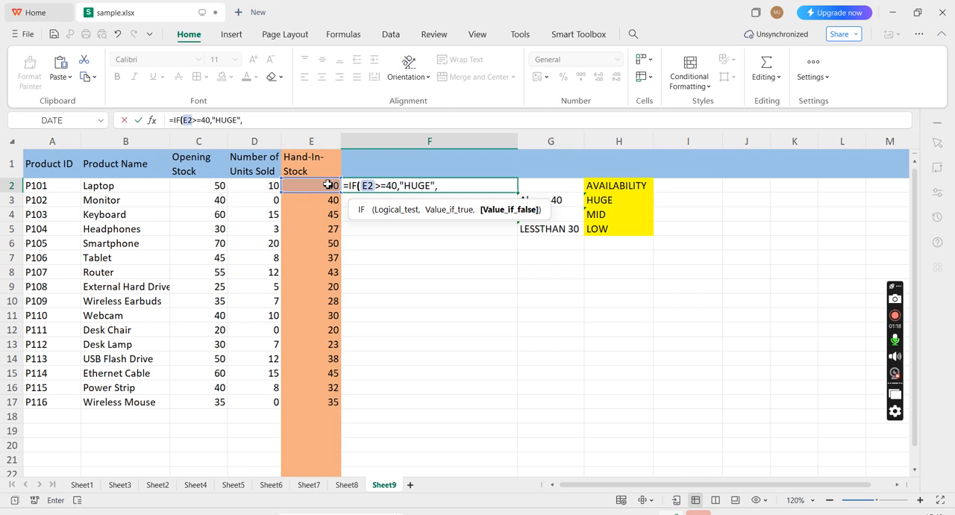
text(F()
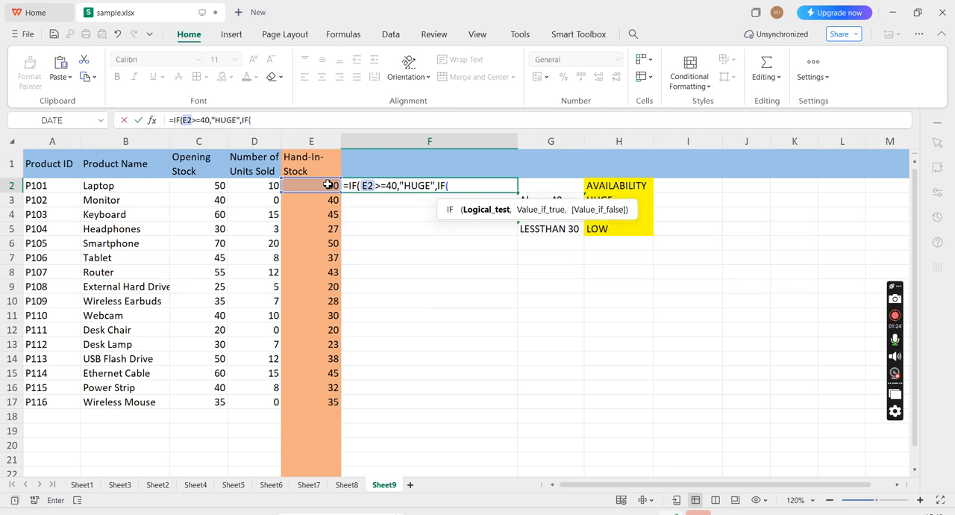
Step: Nest a second IF in the F2 formula that returns "MID" when E2>=30
click(328, 185)
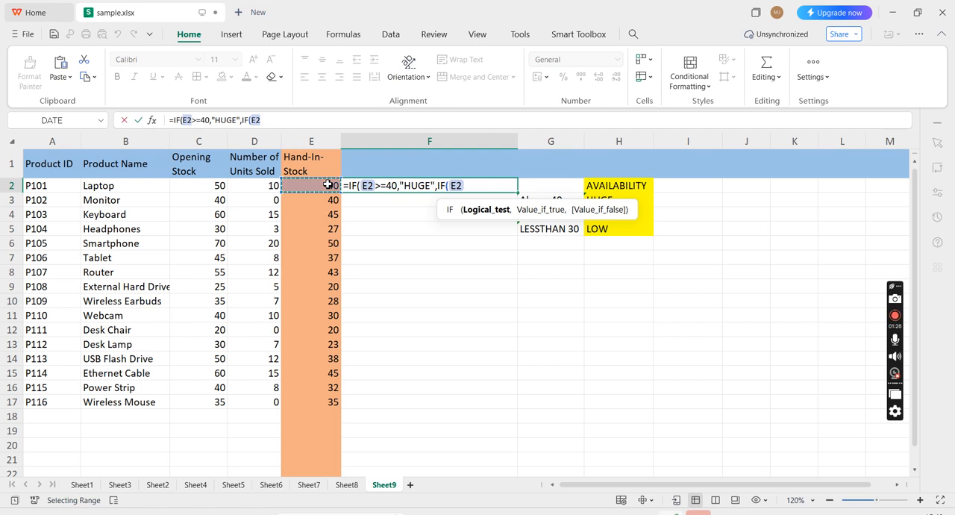
text(>=30,"MID)
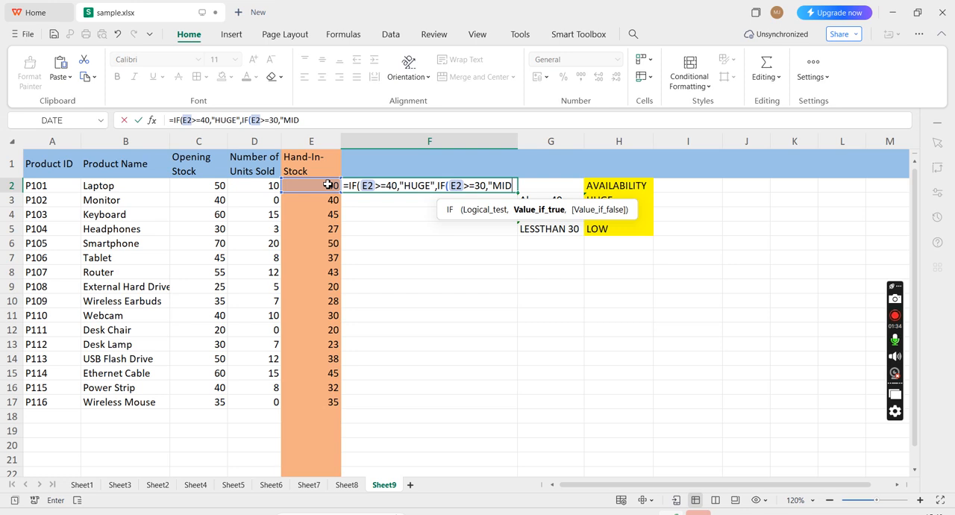
text(",)
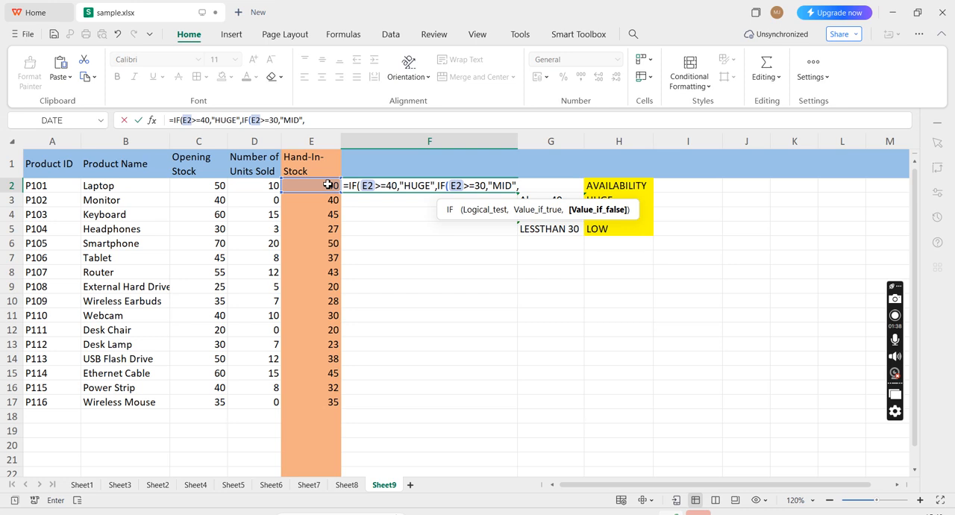
text(IF)
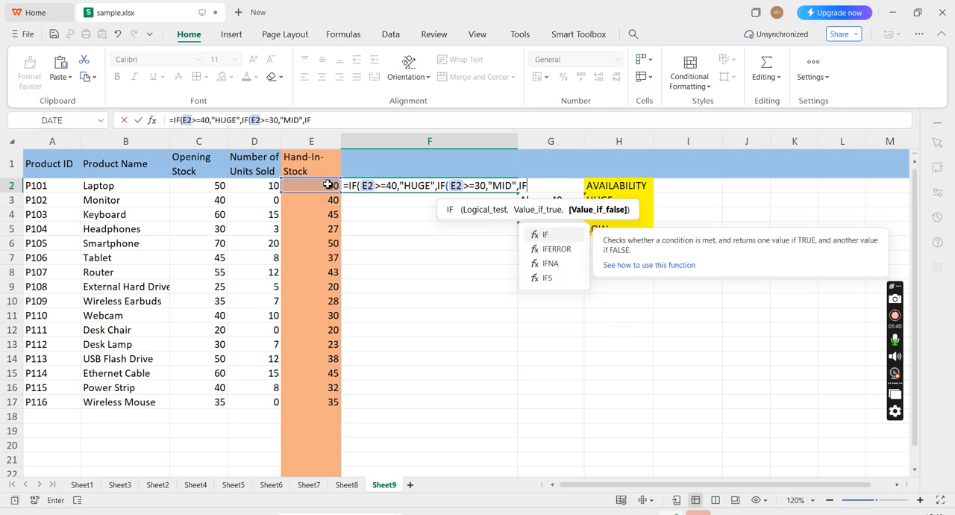
text(()
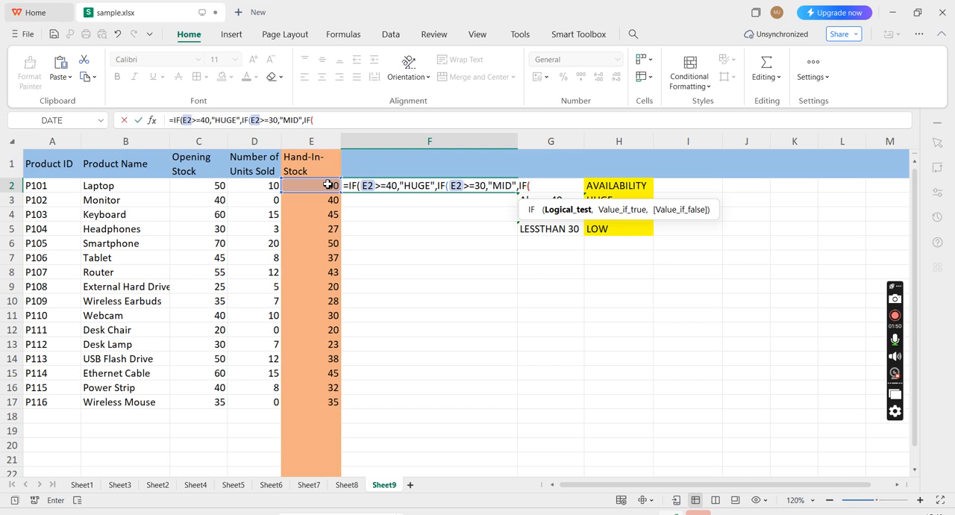
Step: Nest a third IF in the F2 formula that returns "LOW" when E2<30
click(328, 185)
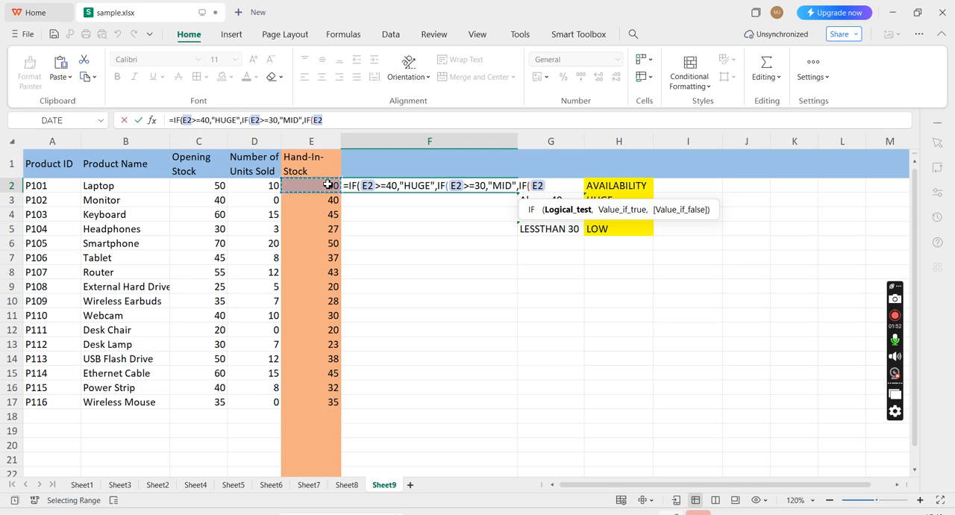
text(<)
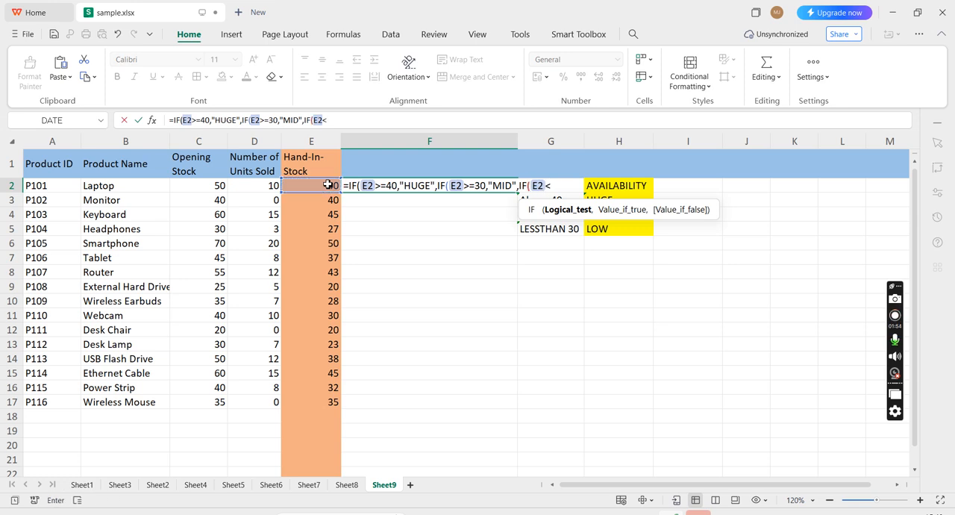
text(30,)
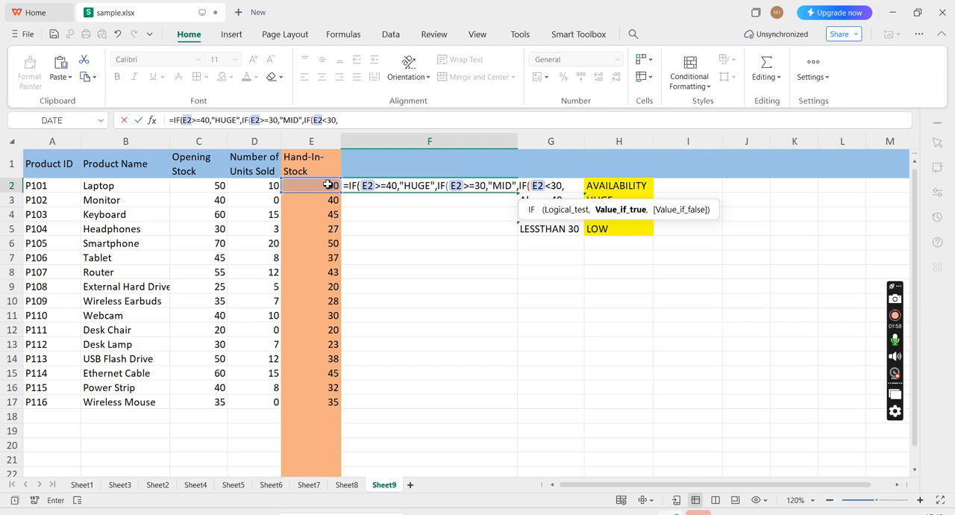
text("LOW)
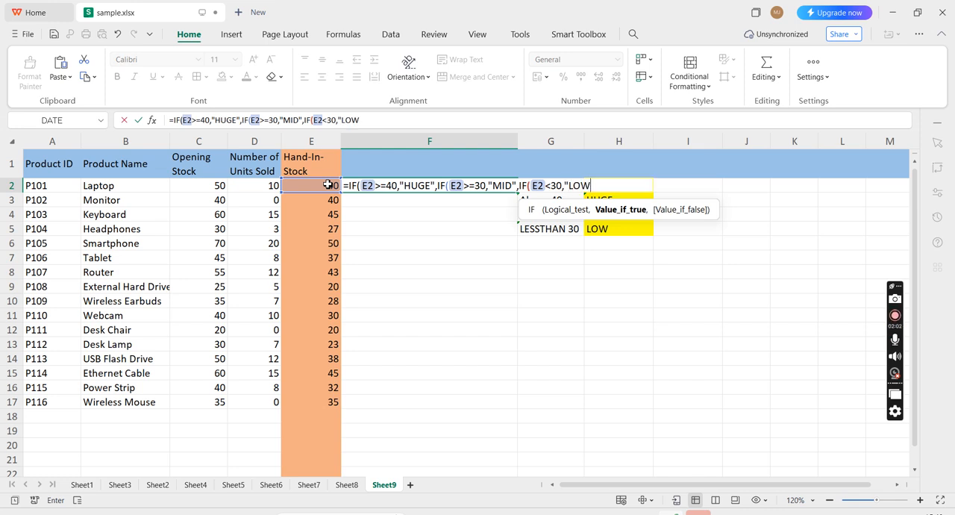
text(",)
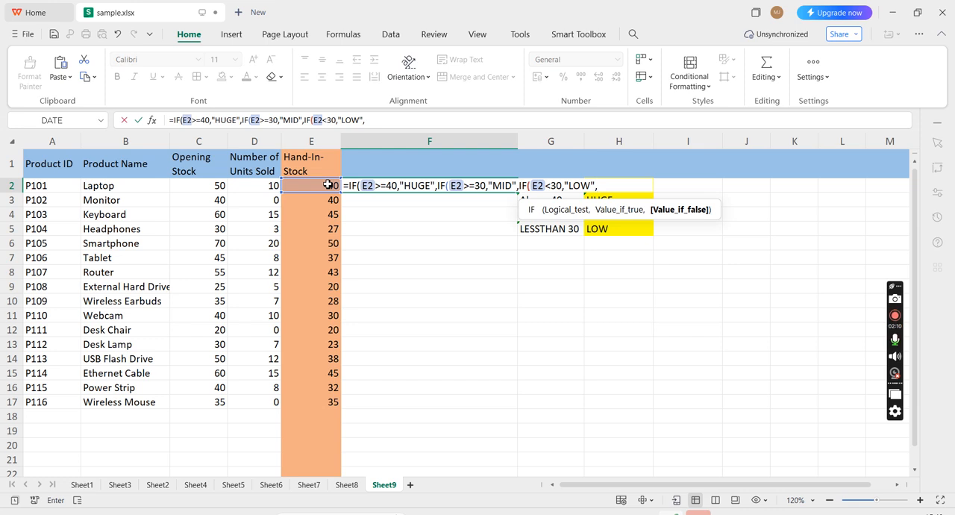
Step: Complete the F2 formula with "INVALID" as the final false value, close all three IFs and enter it
text(I)
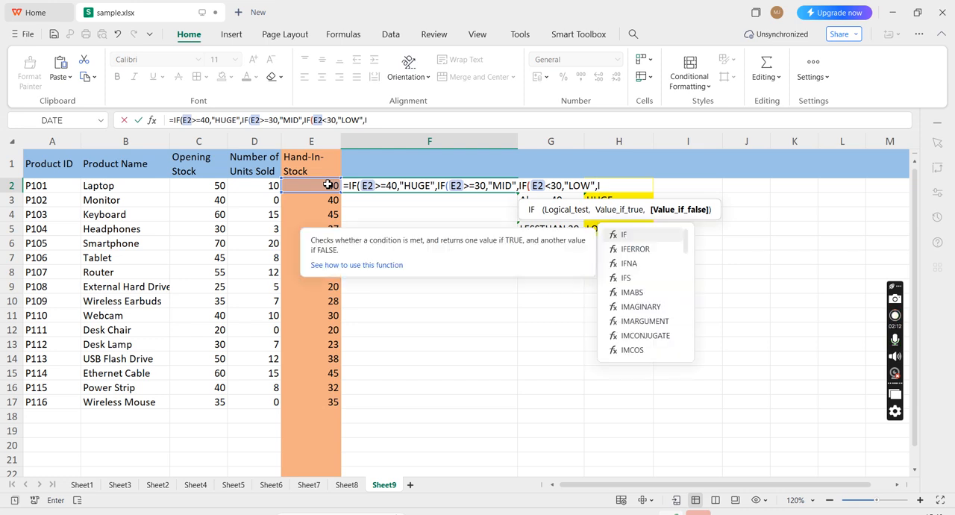
key(BackSpace)
text("INVAL)
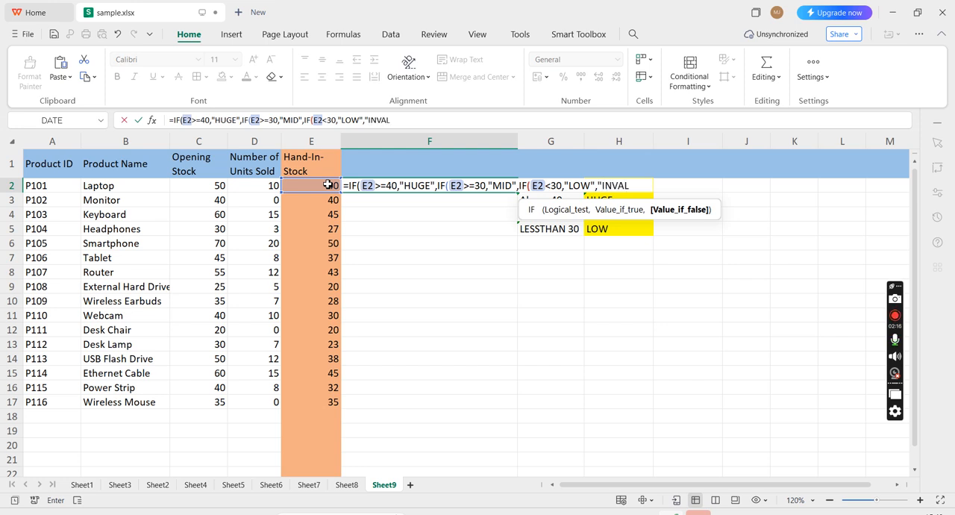
text(ID"))
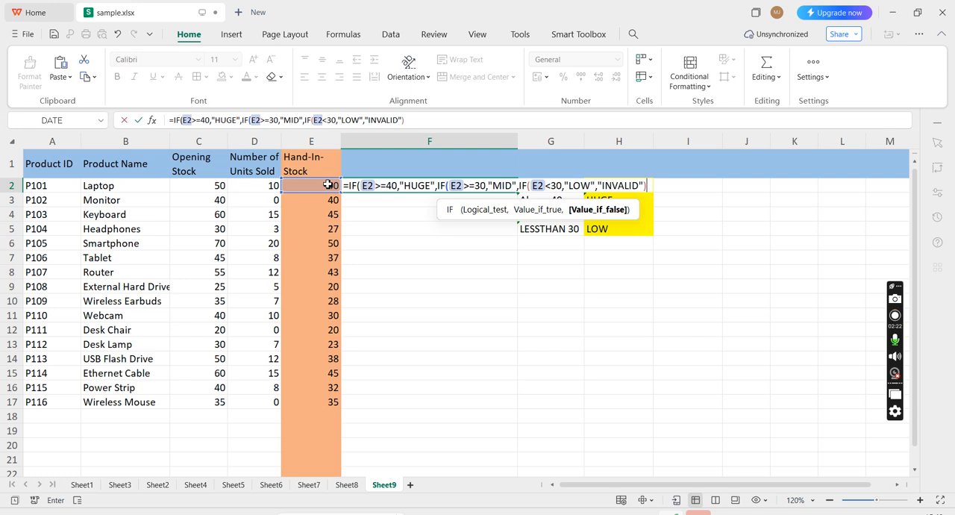
text()))
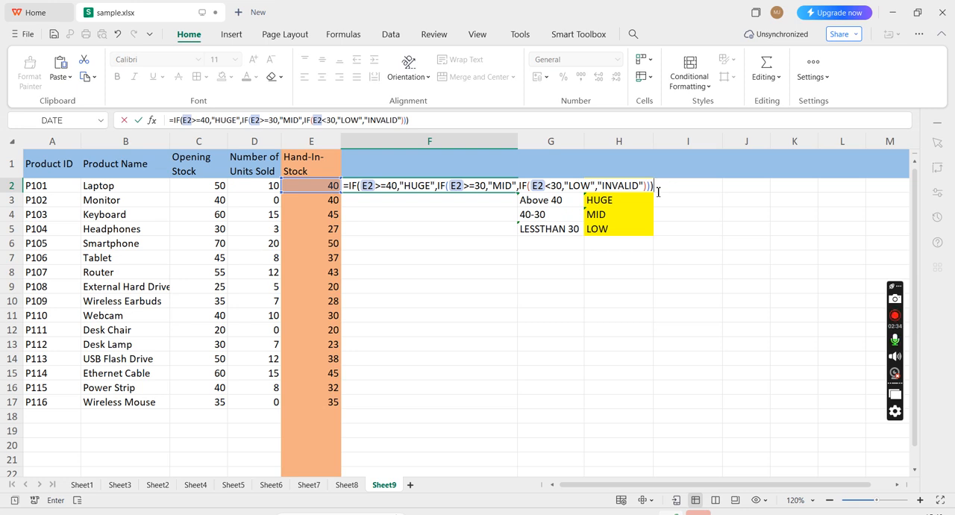
key(Return)
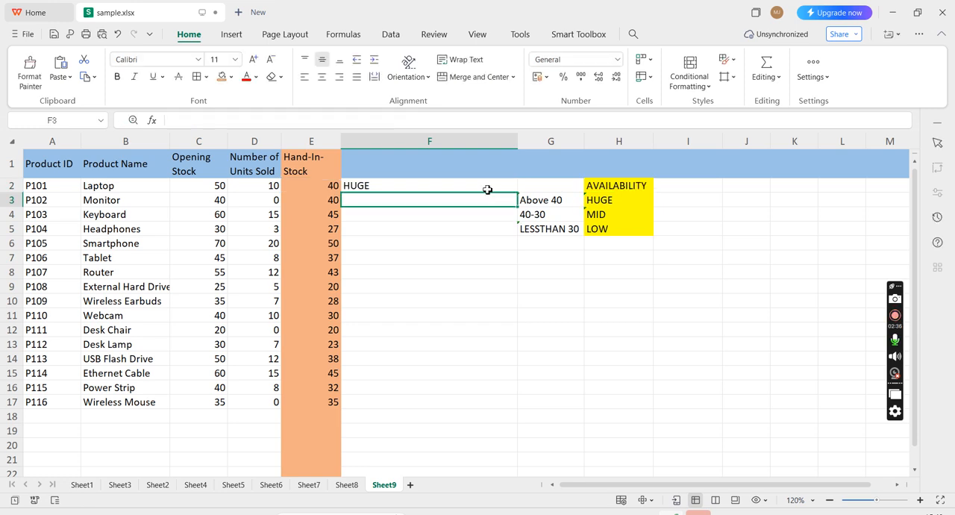
Step: Copy the F2 formula down through F17 and check the classifications in several rows
click(486, 187)
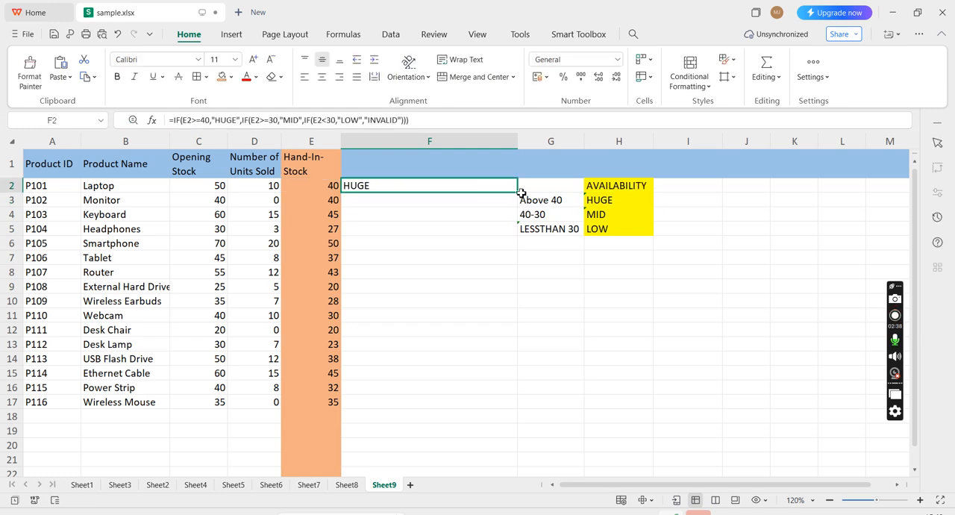
drag(517, 195, 508, 407)
click(391, 198)
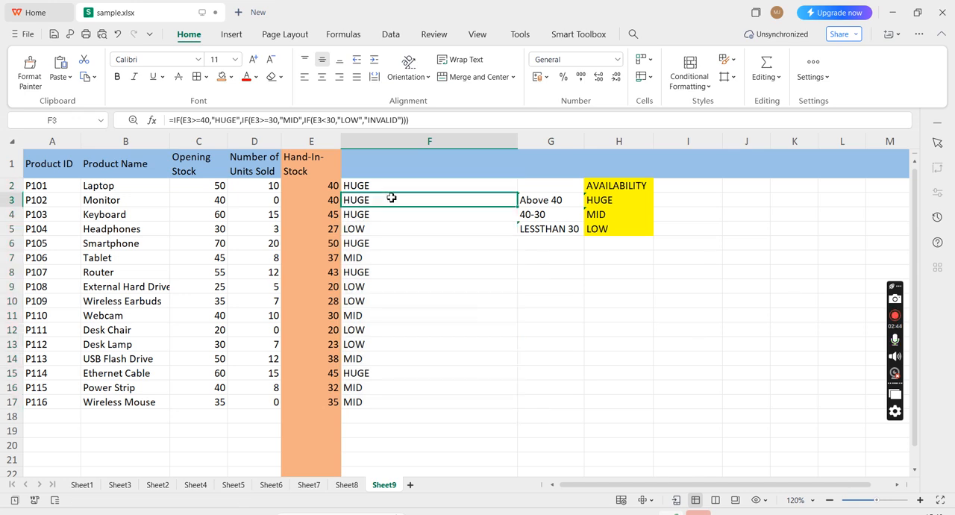
click(392, 231)
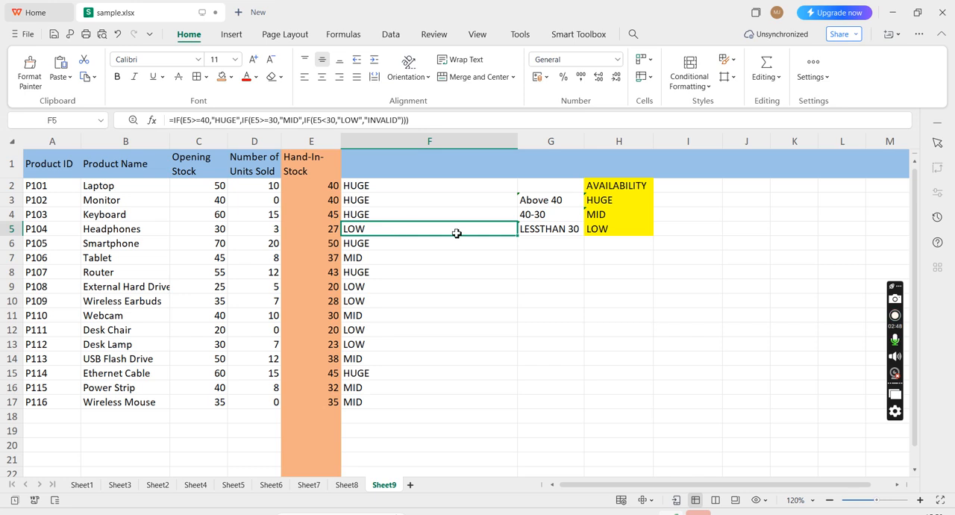
click(428, 263)
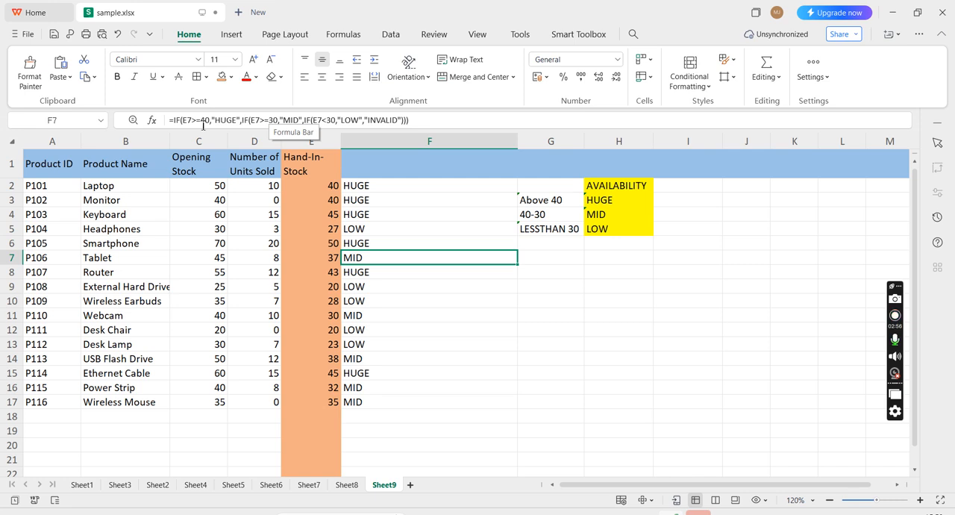
click(417, 324)
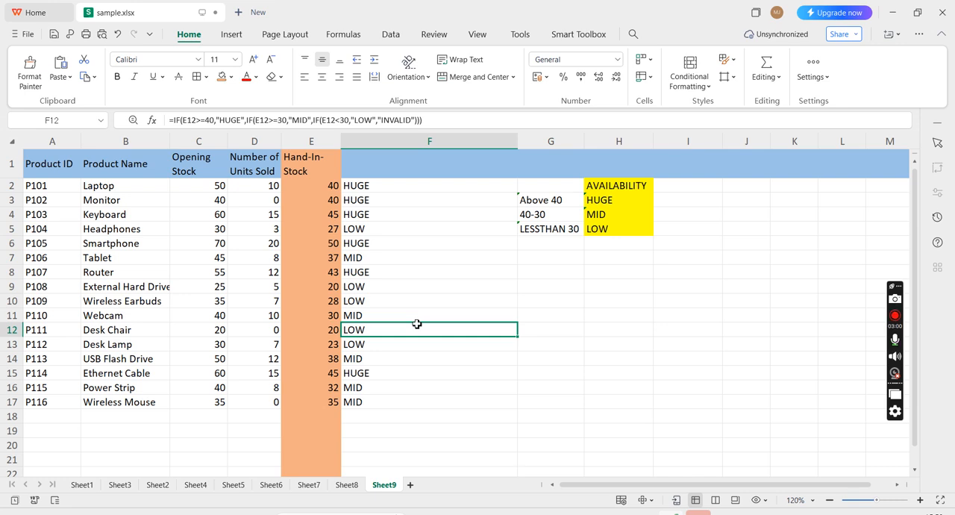
click(379, 350)
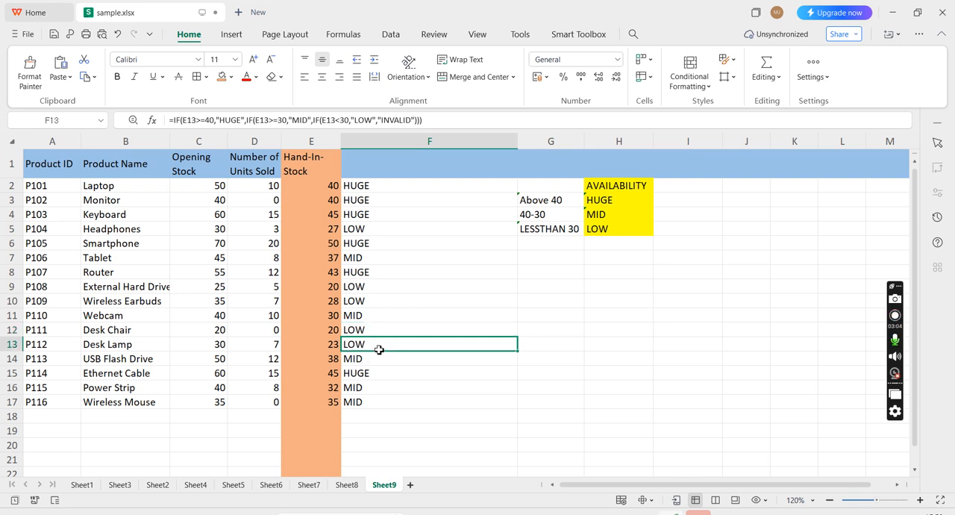
click(376, 403)
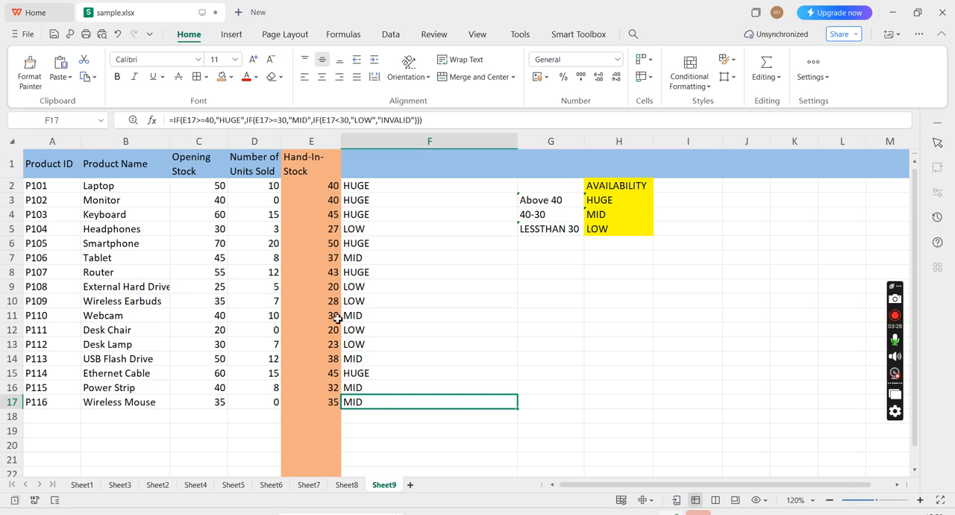
Step: Clear all the contents of column F
click(388, 142)
key(Delete)
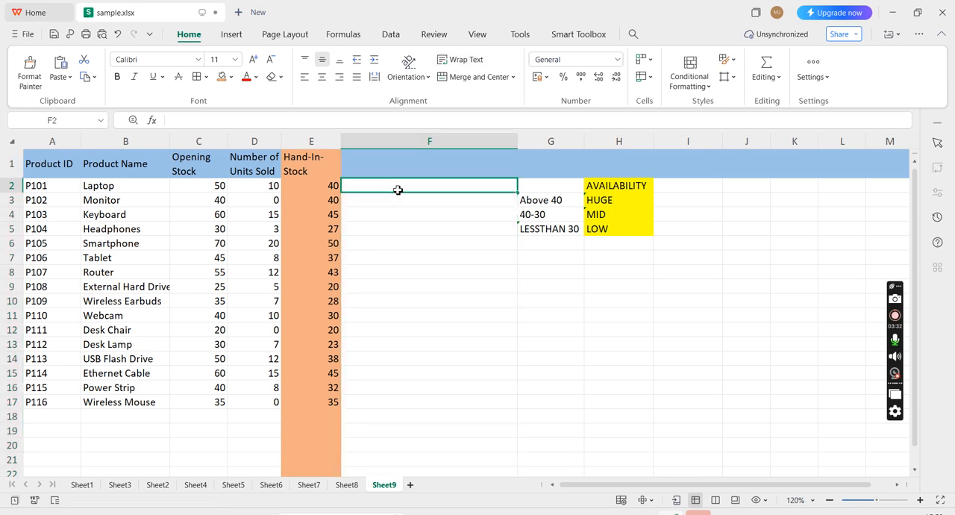
Step: Start an IFS formula in F2 whose first condition E2>=40 returns "HUGE"
text(=IF)
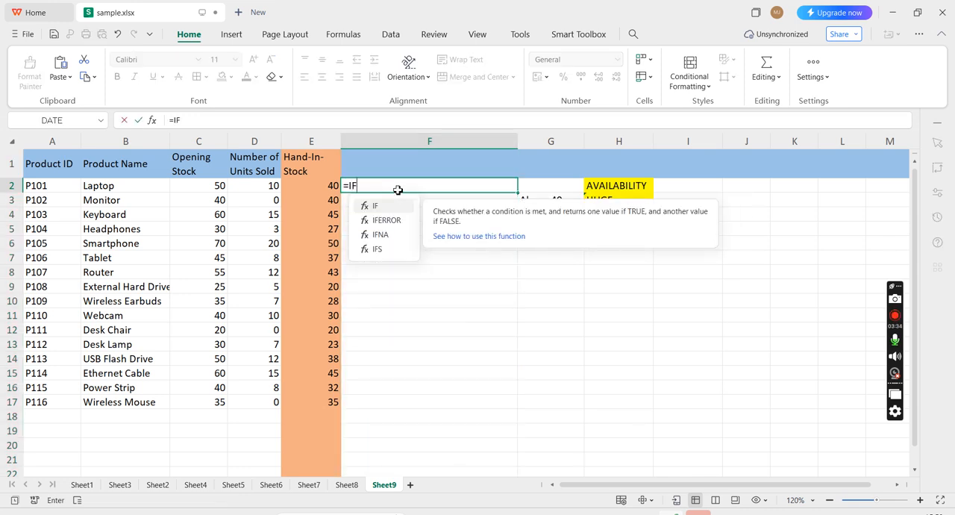
text(S)
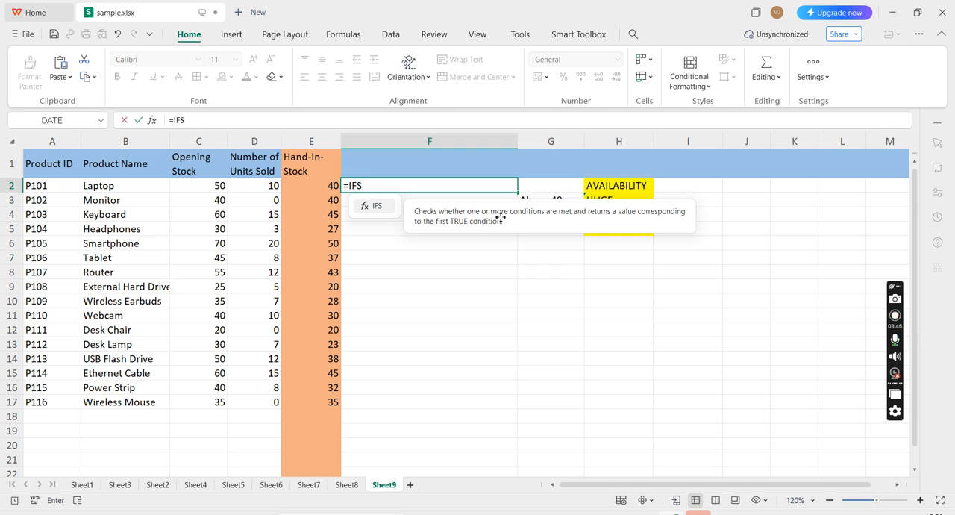
text(()
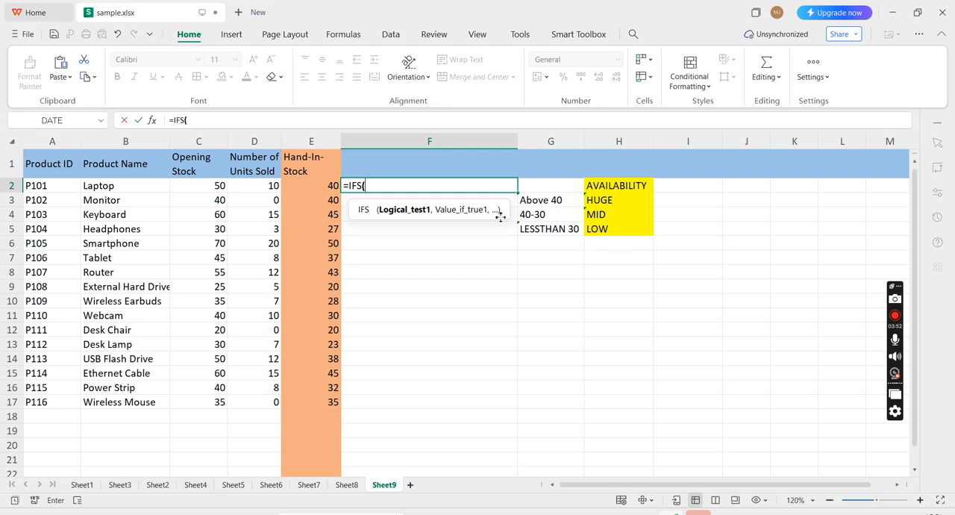
click(309, 188)
text(>=40)
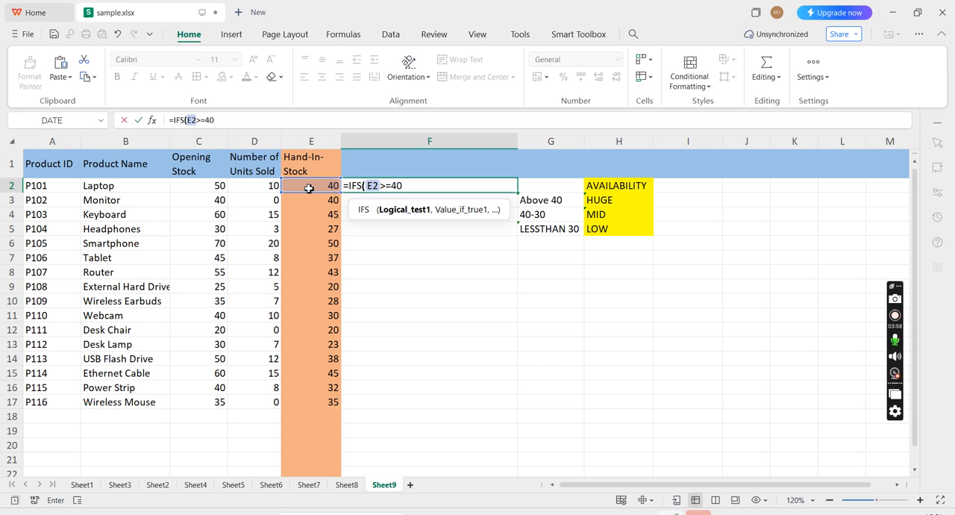
text(,)
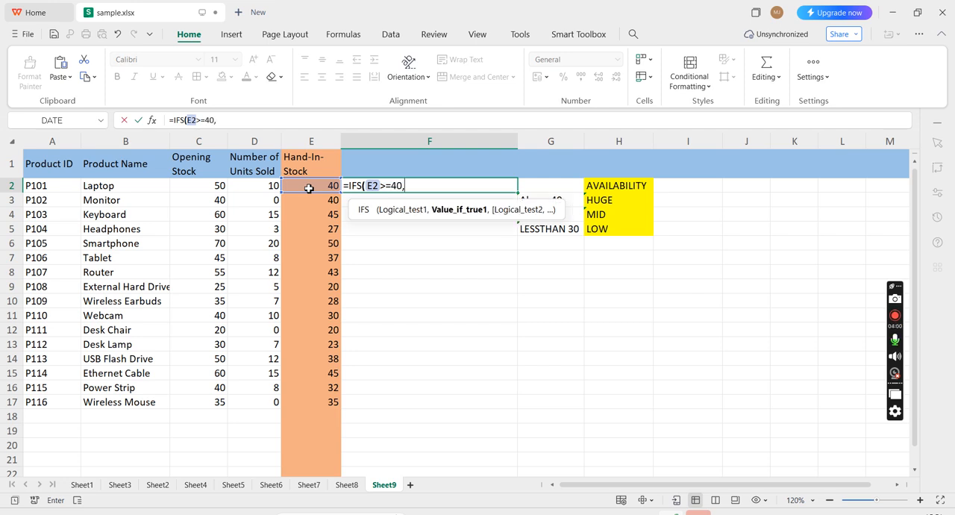
text("HUGE")
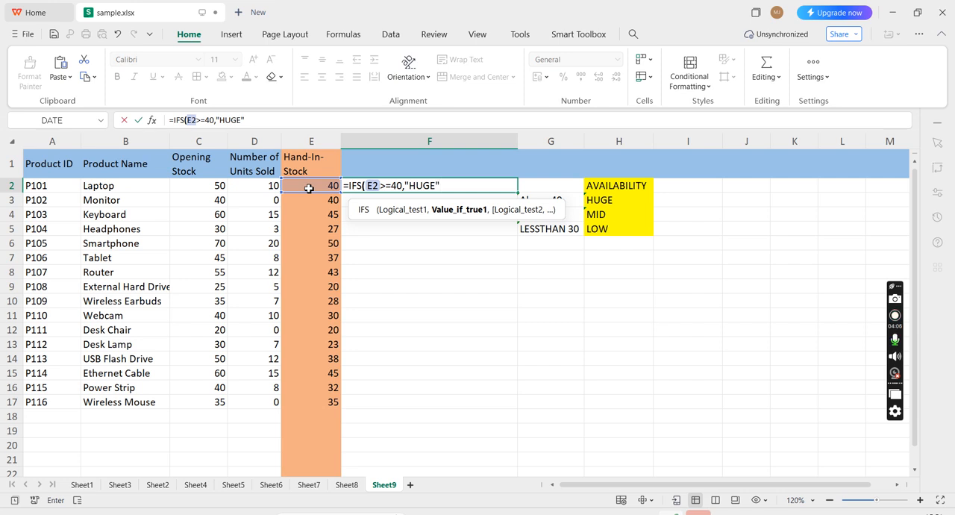
text(,)
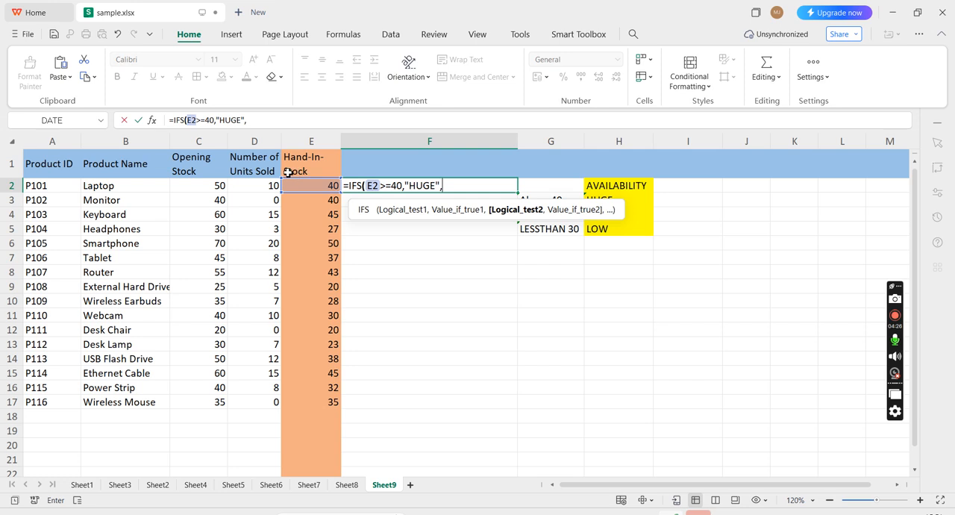
Step: Add a second condition to the F2 IFS formula so that E2>=30 returns "MID"
click(307, 187)
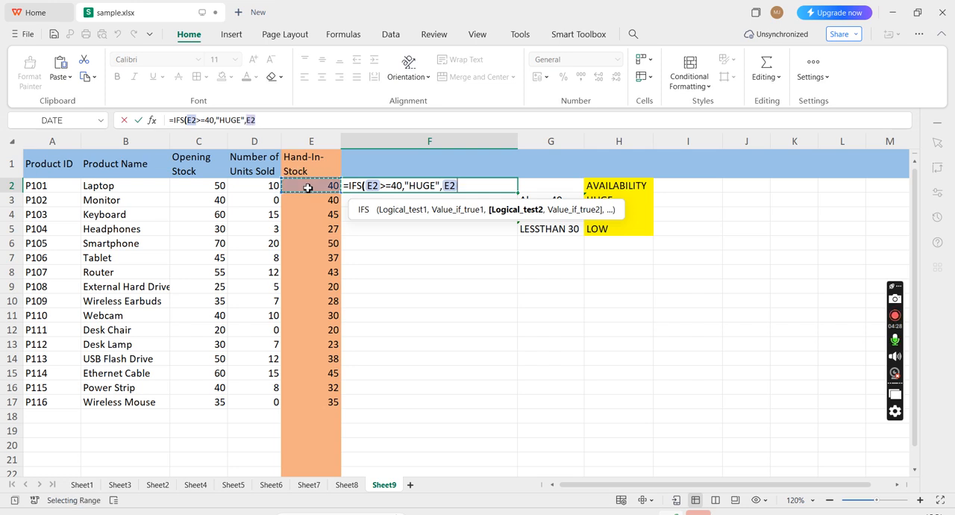
text(>=30)
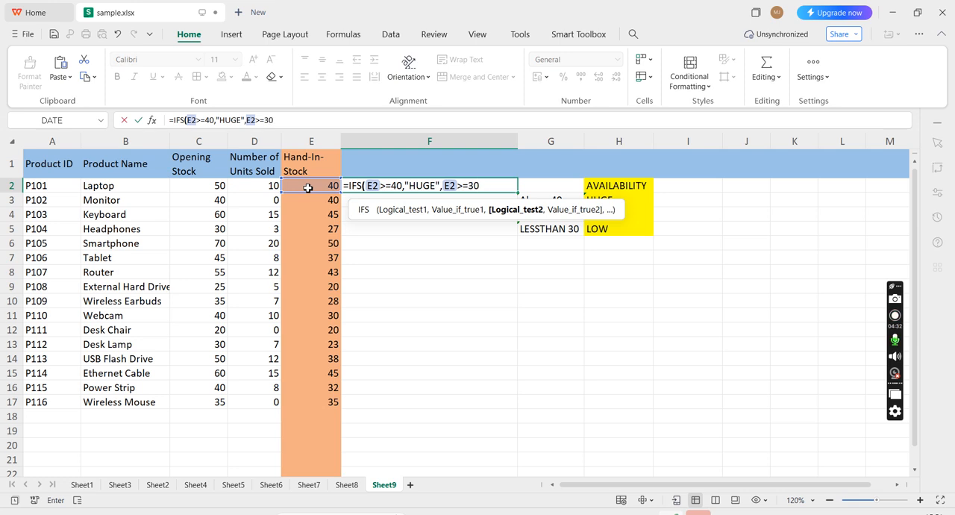
text(,"MID")
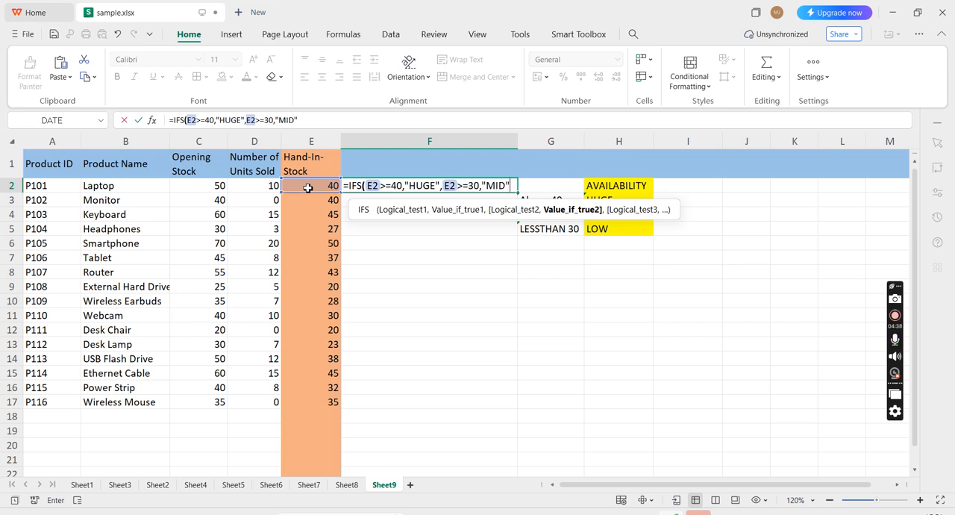
text(,)
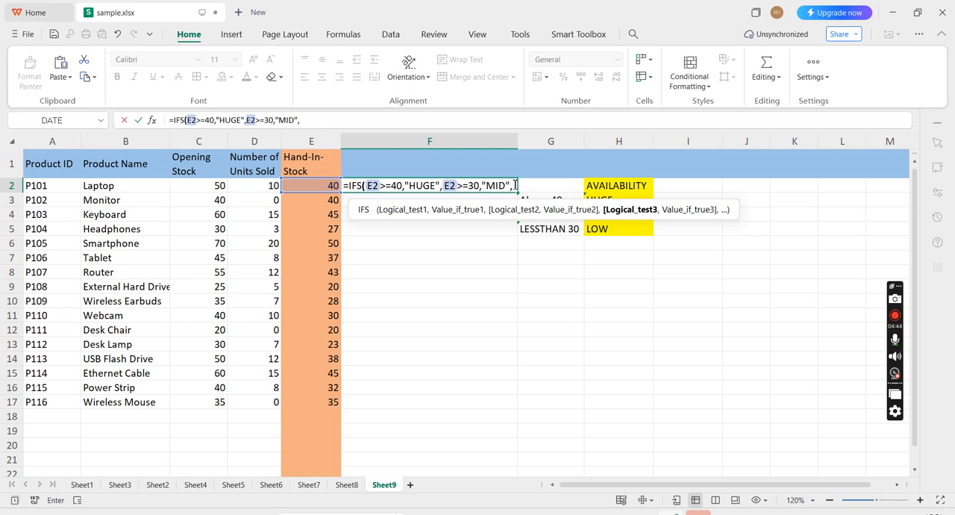
Step: Add a third condition E2<30 returning "LOW" to the F2 IFS formula, close it and enter it
click(335, 190)
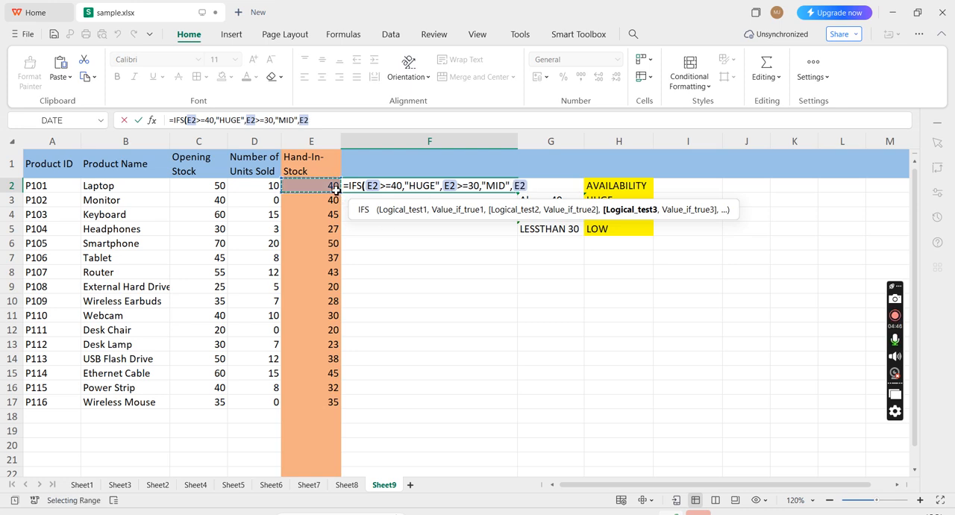
text(<)
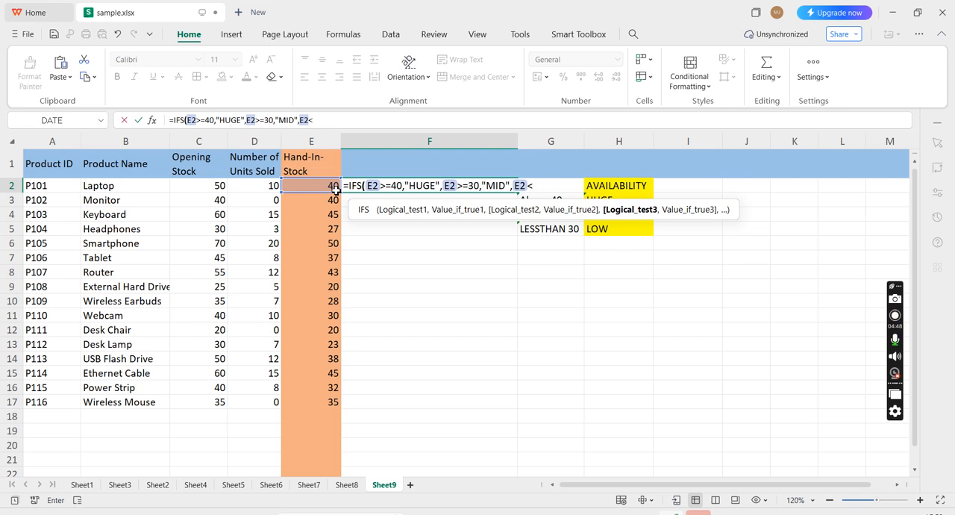
text(30,")
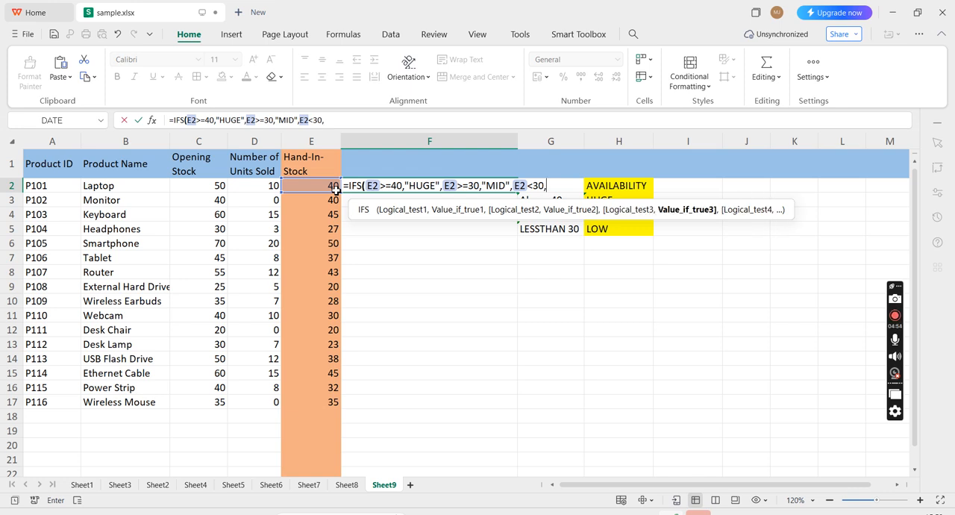
text(LOW"))
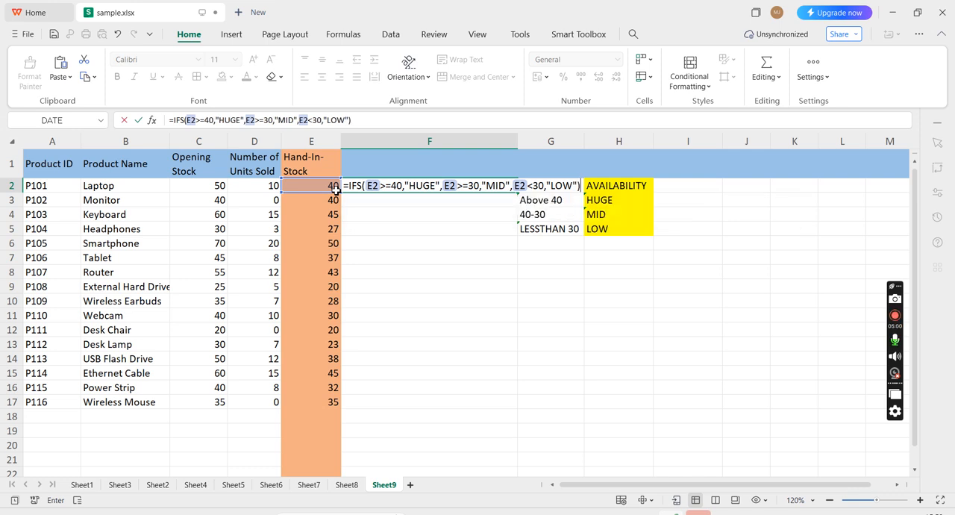
key(Return)
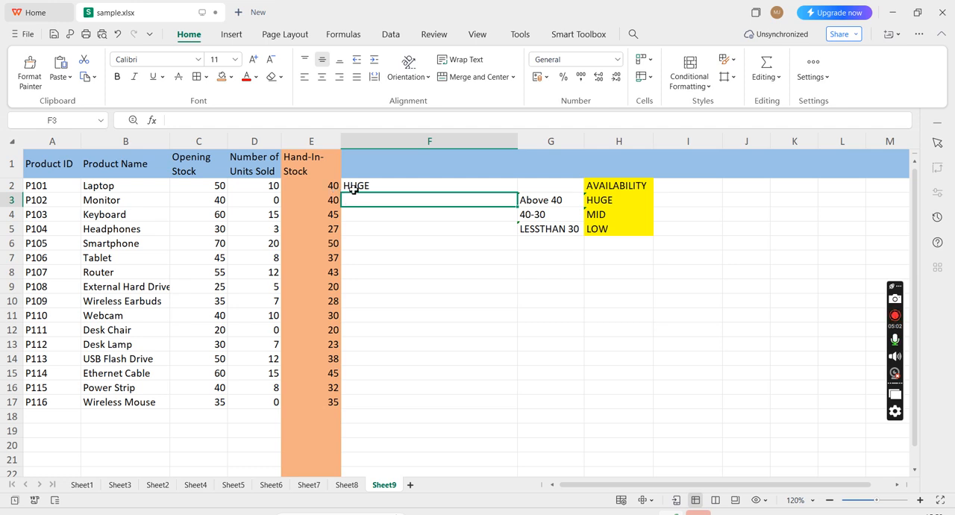
Step: Copy the F2 IFS formula down through F17 and check the formulas in F5, F17, F8 and F2
click(348, 187)
ctrl+scroll(530, 186, down, 1)
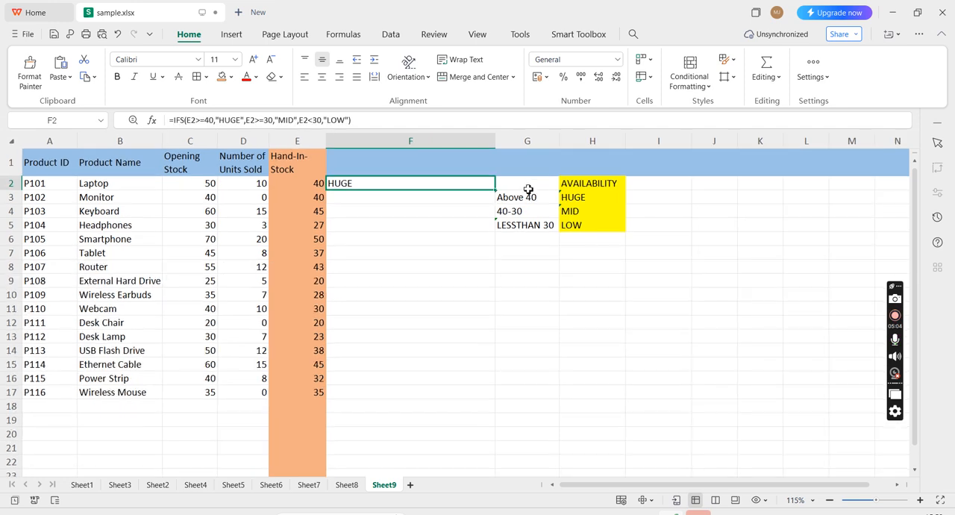
drag(496, 192, 496, 401)
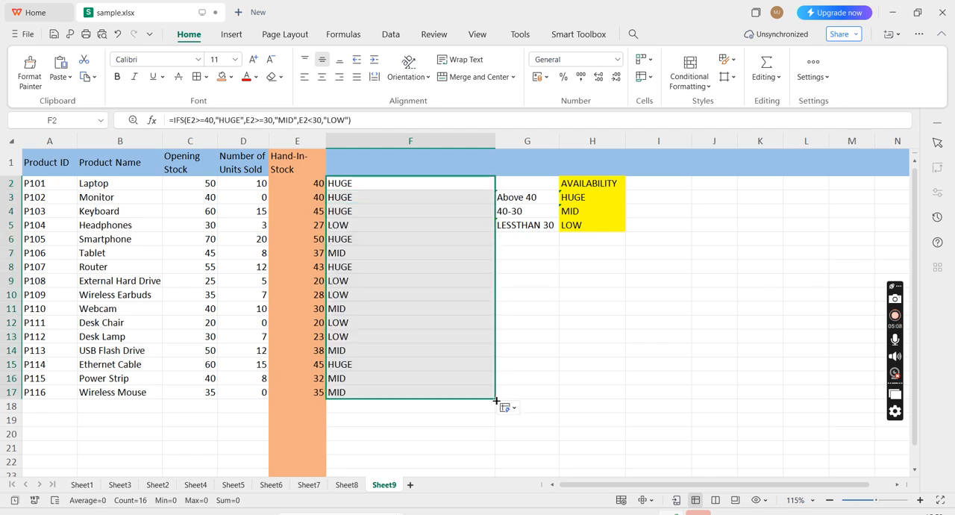
click(388, 226)
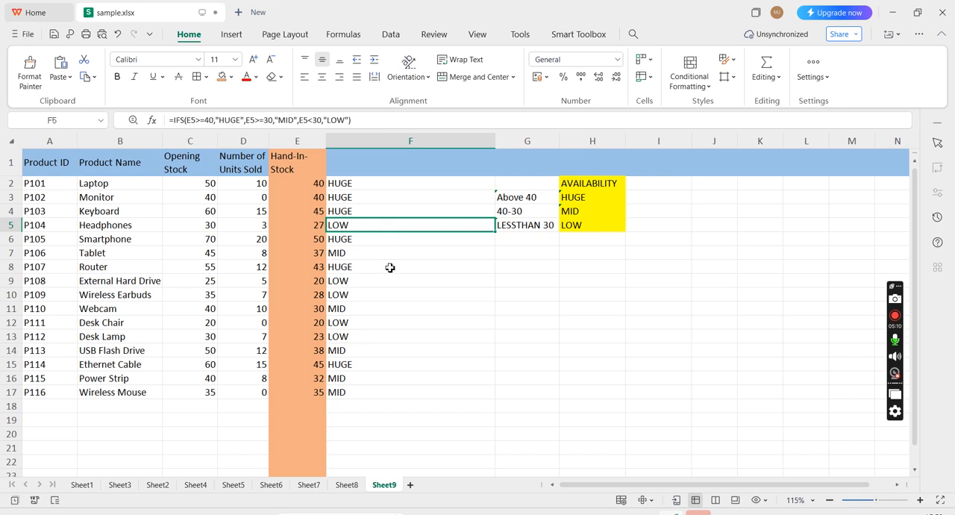
click(397, 391)
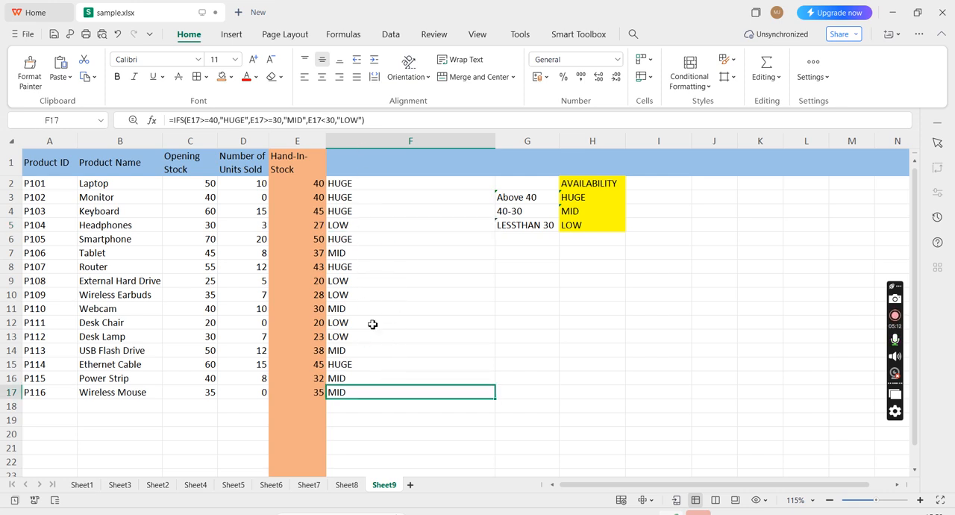
click(366, 273)
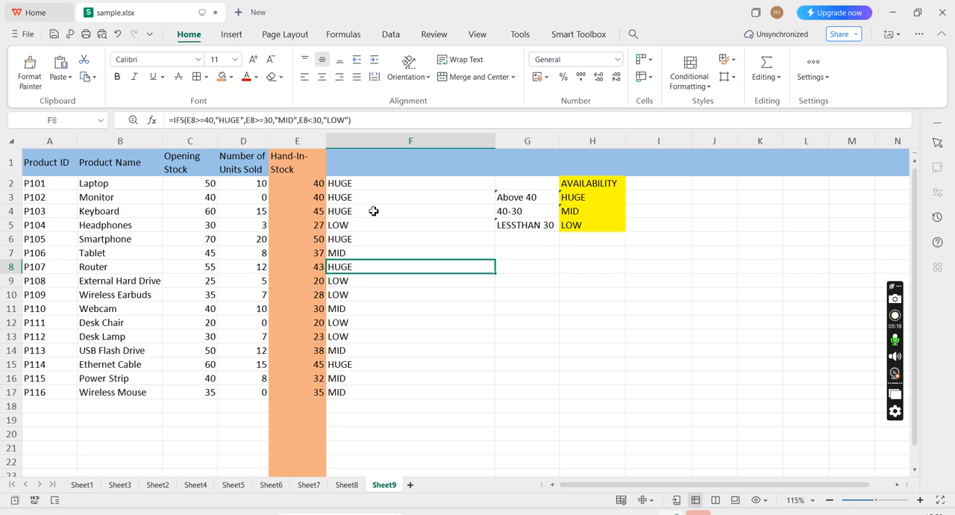
click(357, 181)
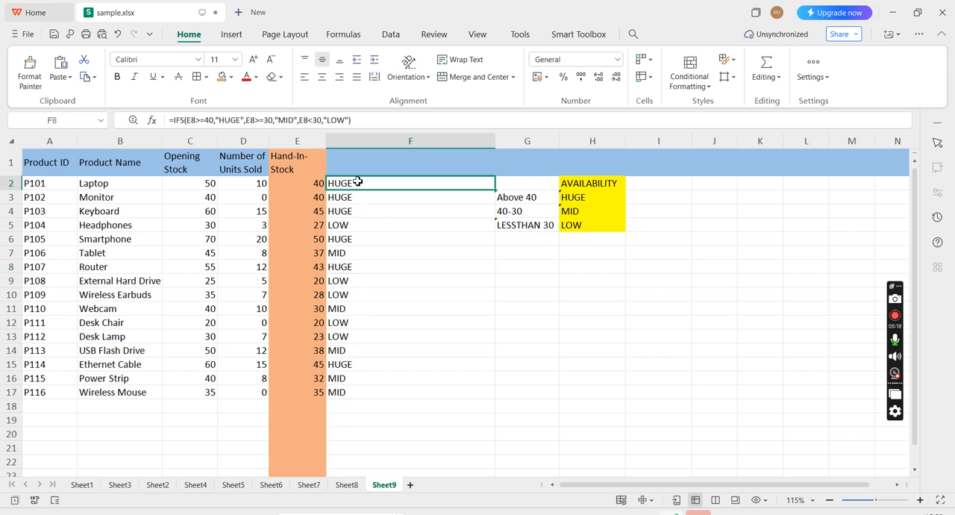